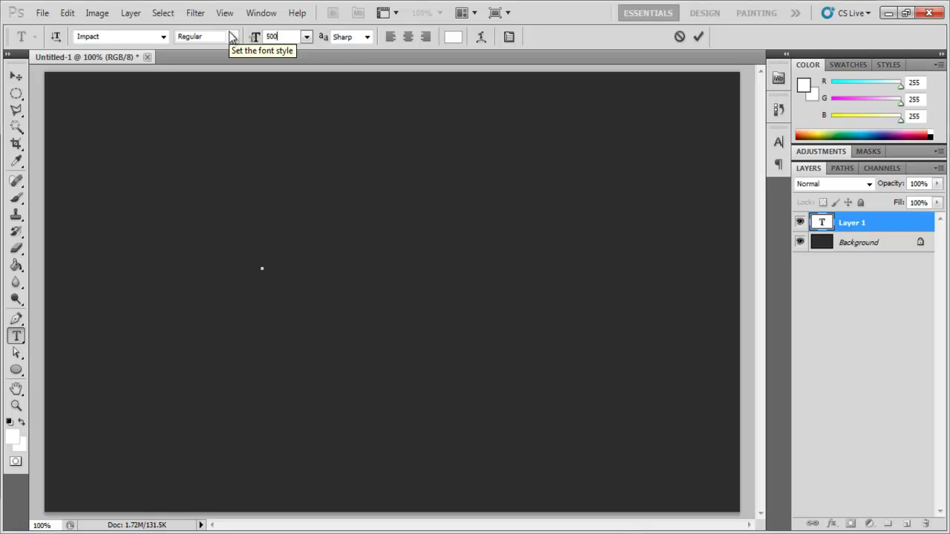
Step: Type a white 500 pt Impact letter C on the canvas and commit it
left_click(263, 266)
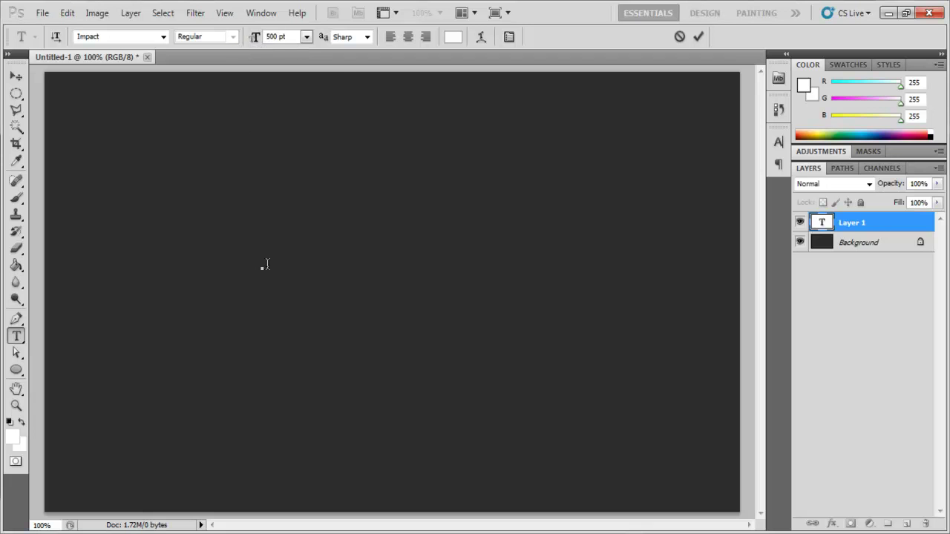
type("C")
left_click(15, 76)
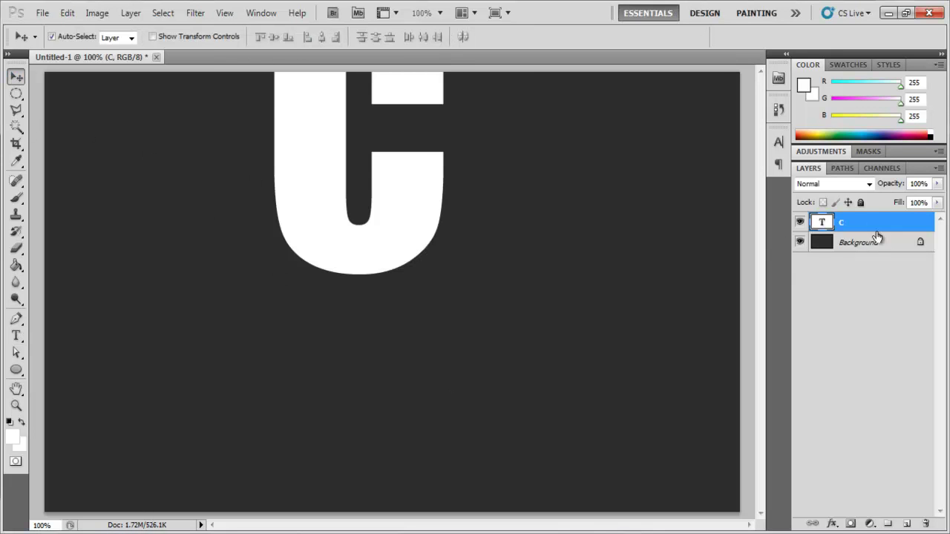
Step: Centre the C vertically and horizontally against the Background layer, then reselect the C layer
left_click(874, 240, "shift")
left_click(273, 39)
left_click(321, 38)
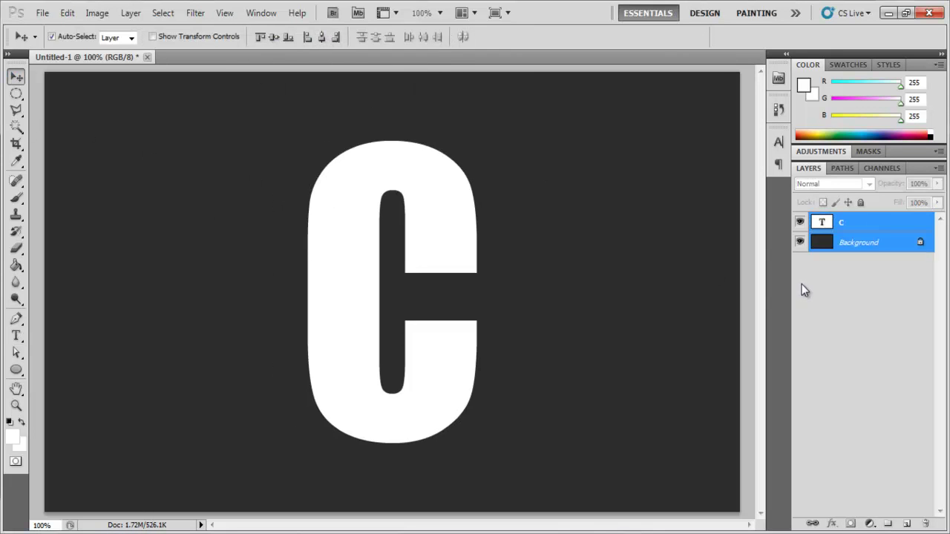
left_click(802, 286)
left_click(842, 225)
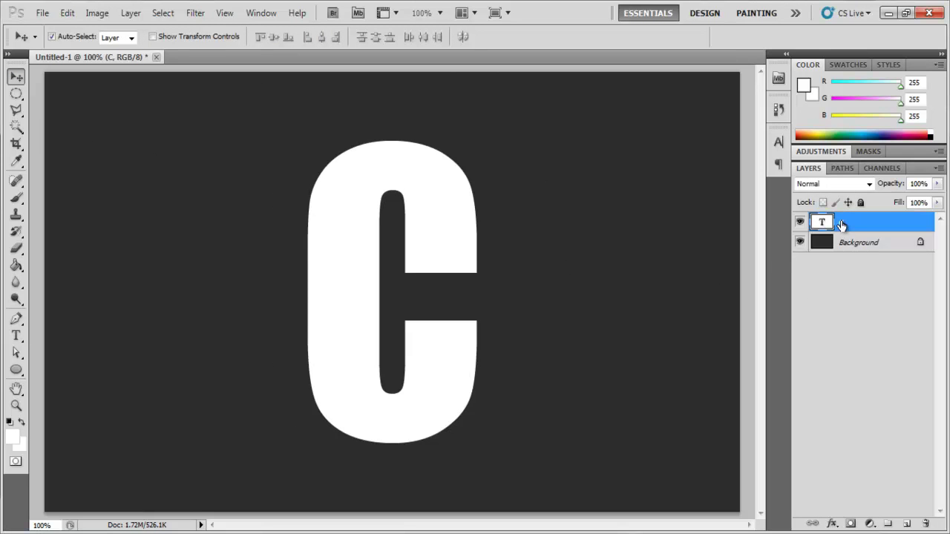
right_click(842, 225)
Step: Rasterize the C and draw a zigzag polygonal selection around its right part
left_click(787, 274)
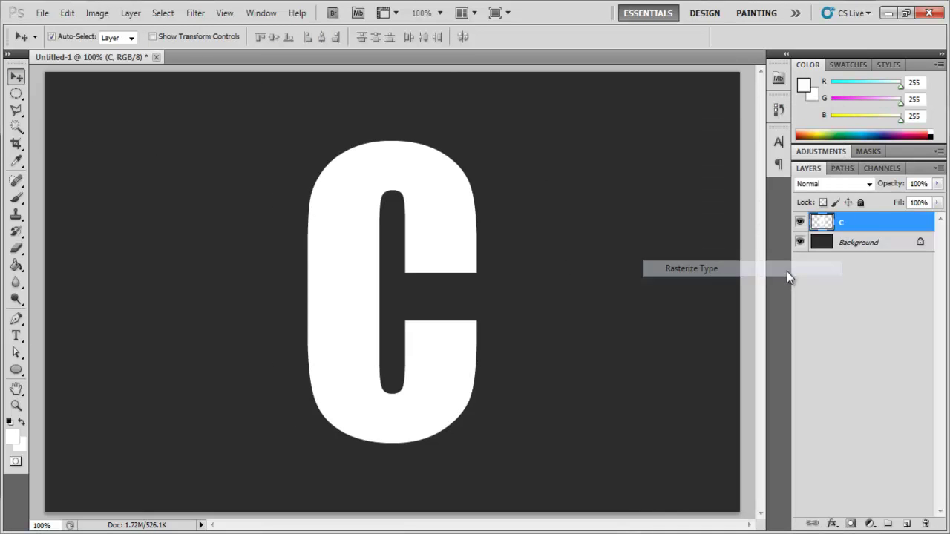
left_click(16, 110)
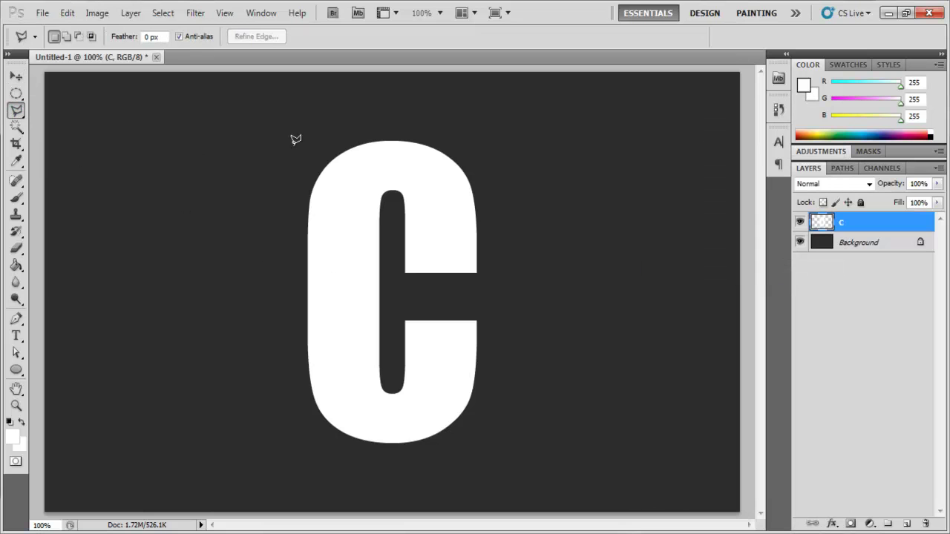
left_click(362, 128)
left_click(324, 145)
left_click(353, 159)
left_click(320, 204)
left_click(347, 280)
left_click(345, 339)
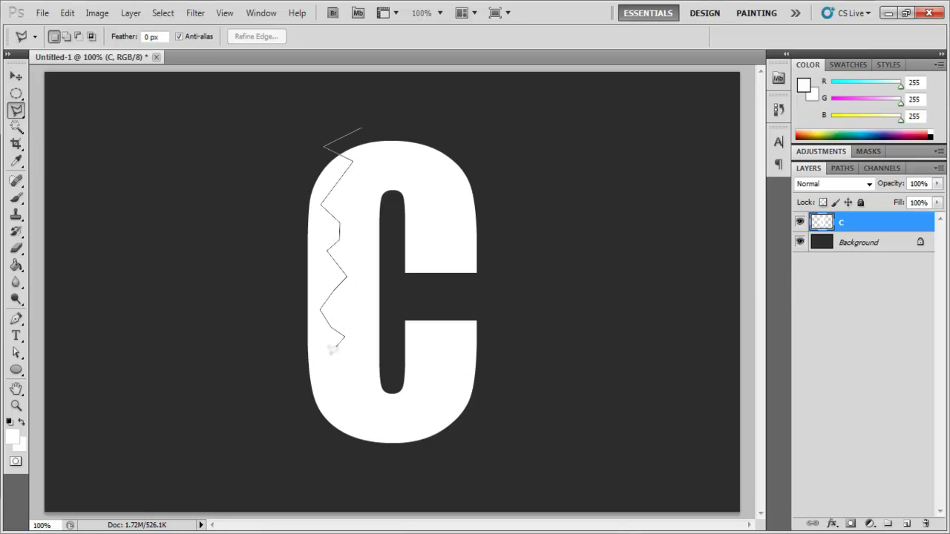
left_click(324, 363)
left_click(327, 399)
left_click(342, 443)
left_click(407, 465)
left_click(614, 286)
left_click(434, 113)
left_click(363, 128)
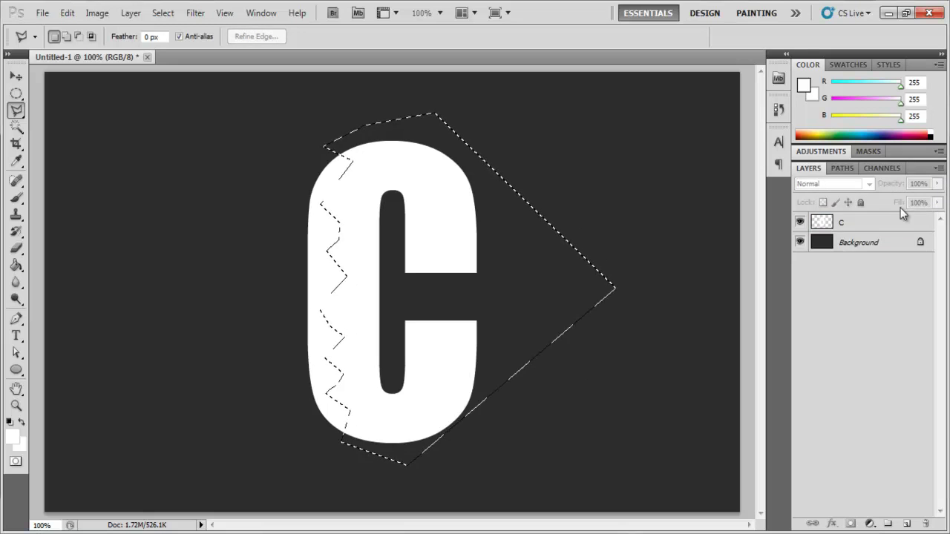
Step: Shift the torn piece slightly right, rotate it a little, apply, and deselect
key("ctrl+t")
left_click_drag(414, 206, 424, 206)
left_click_drag(631, 117, 646, 126)
key("Return")
key("ctrl+d")
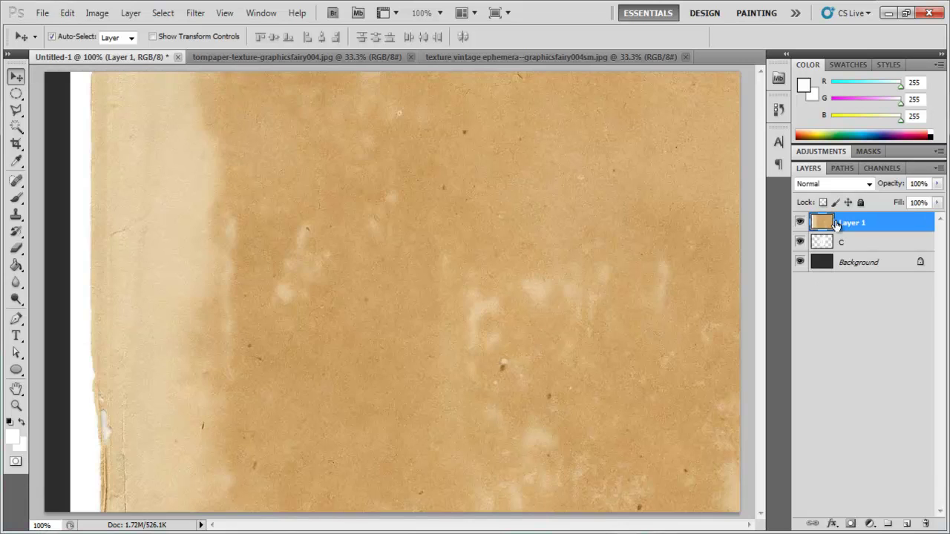
Step: Place the paper texture beneath the C layer and scale it down to fit the letter
left_click_drag(837, 225, 831, 252)
key("ctrl+t")
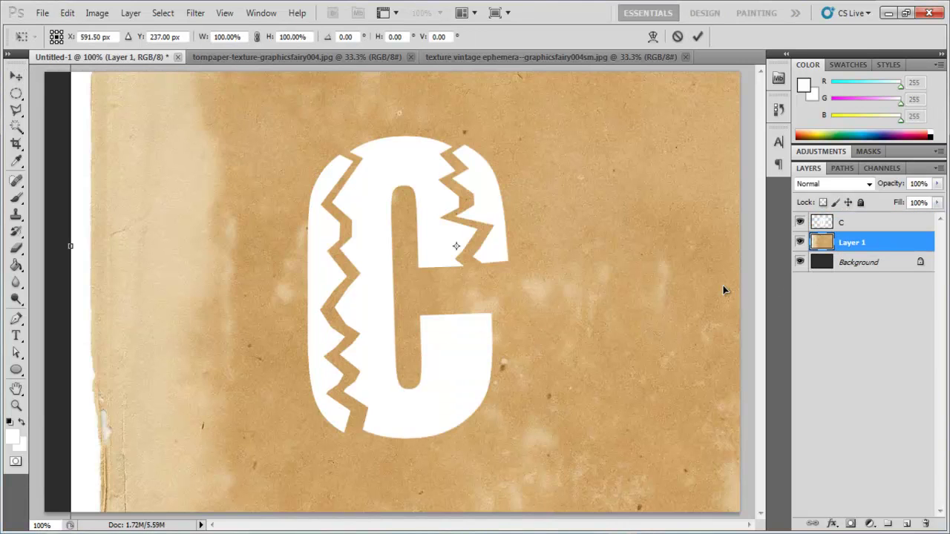
key("ctrl+minus")
key("ctrl+minus")
key("ctrl+minus")
key("ctrl+minus")
key("ctrl+minus")
left_click_drag(467, 381, 406, 255)
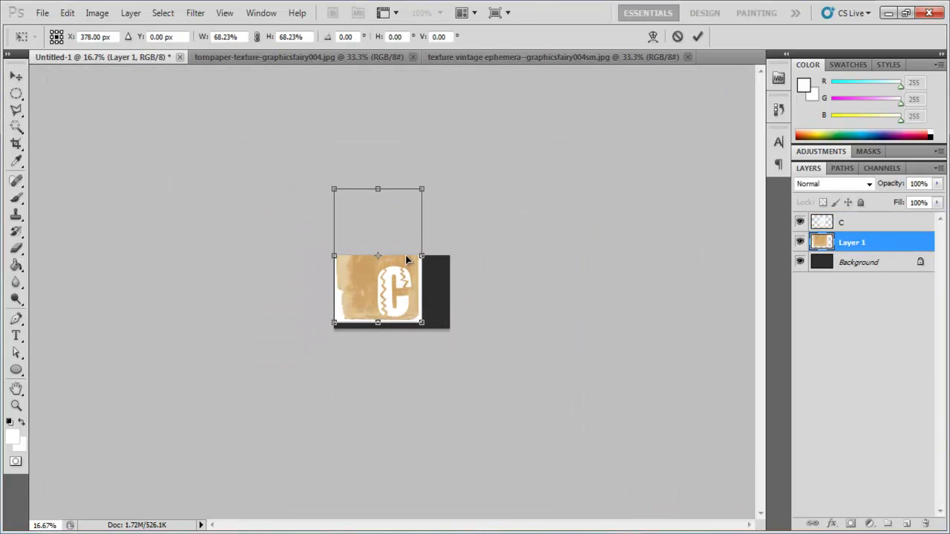
key("ctrl+plus")
left_click_drag(296, 138, 369, 247)
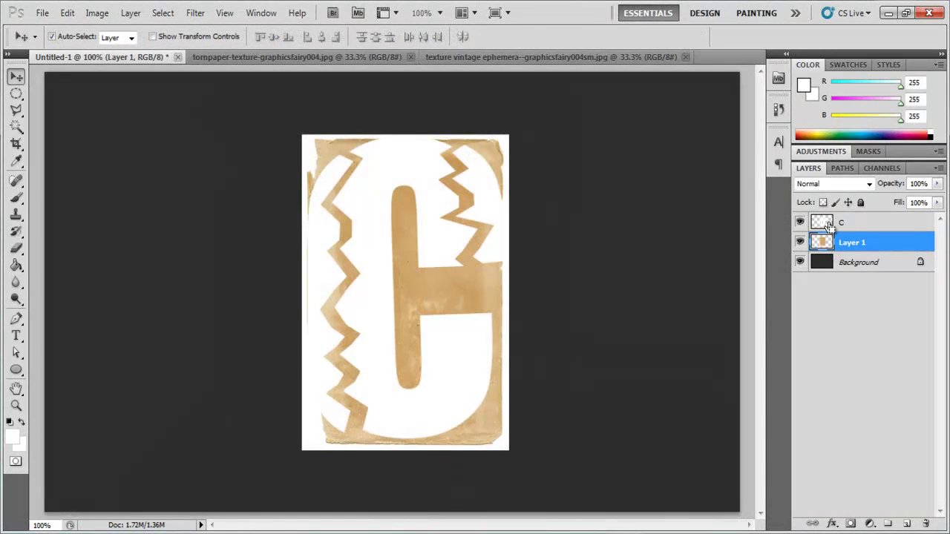
Step: Copy the texture inside the C shape to a top layer, hiding the full texture and plain C
left_click(824, 223, "ctrl")
key("ctrl+j")
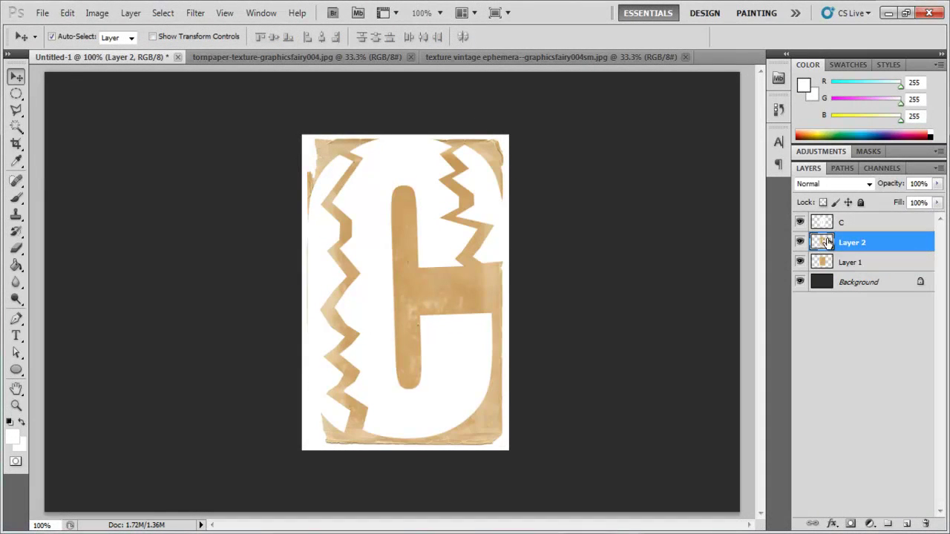
key("ctrl+bracketright")
left_click(800, 262)
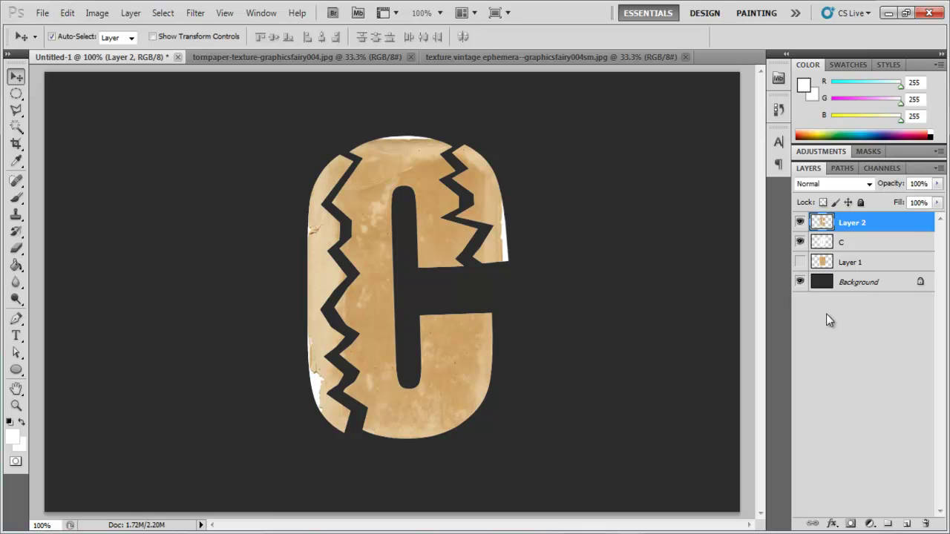
left_click(799, 242)
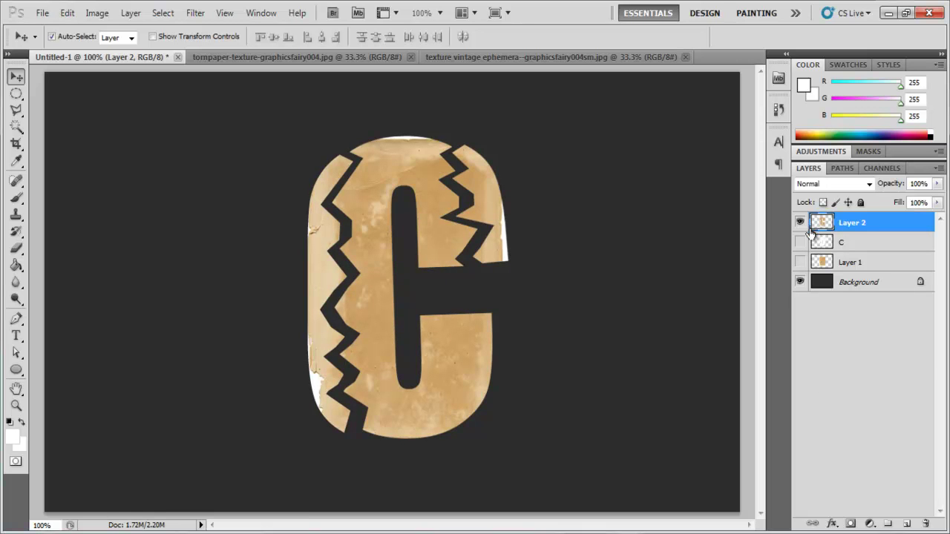
Step: Select the white edge pixels with Color Range at fuzziness 50, delete them, and restore the Background
left_click(799, 282)
left_click(163, 13)
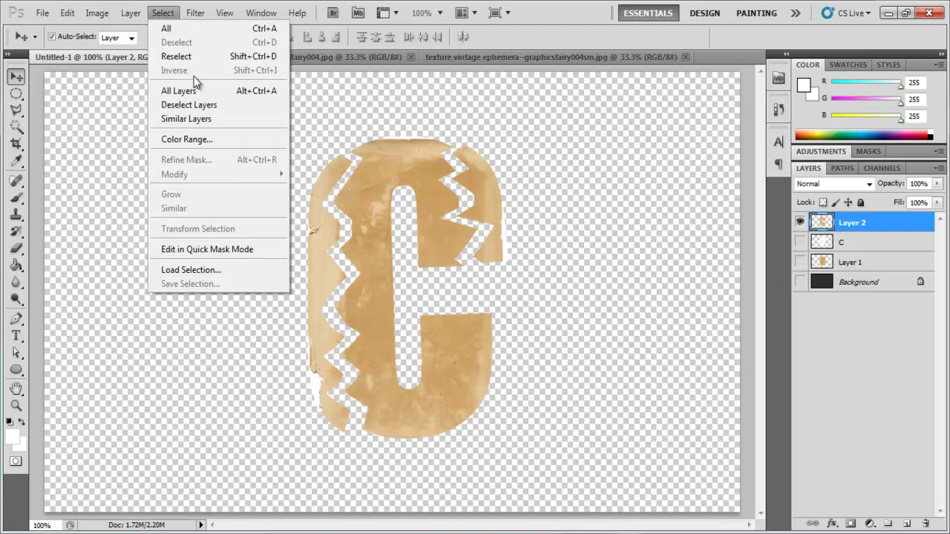
left_click(210, 137)
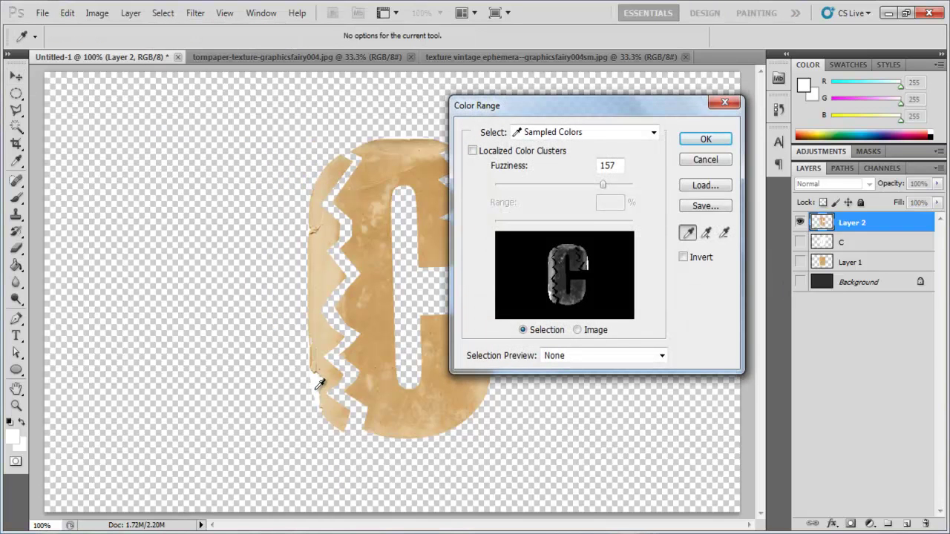
left_click_drag(605, 187, 529, 185)
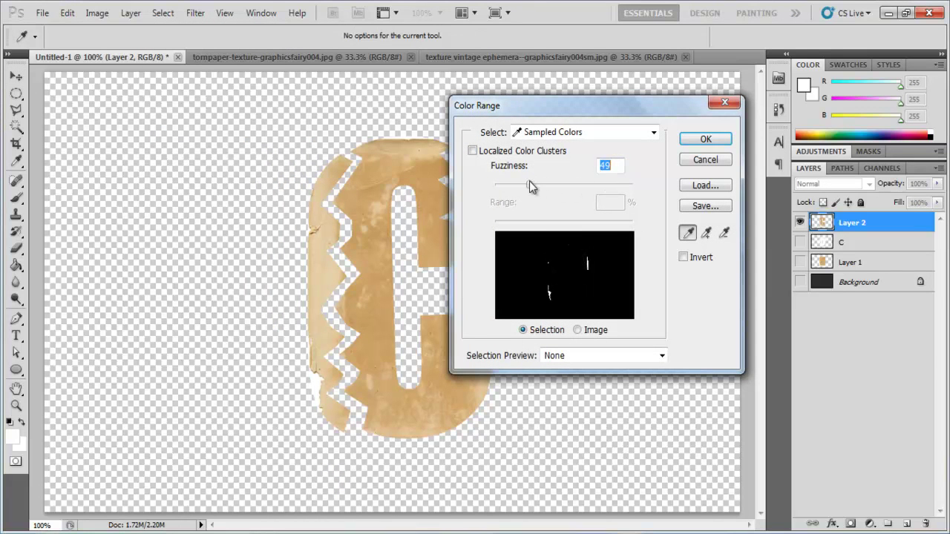
type("50")
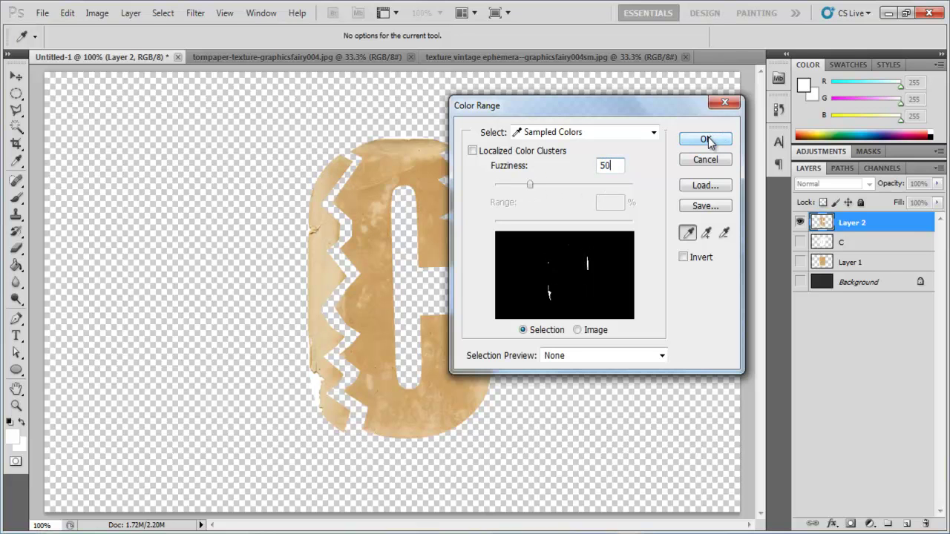
left_click(706, 140)
key("v")
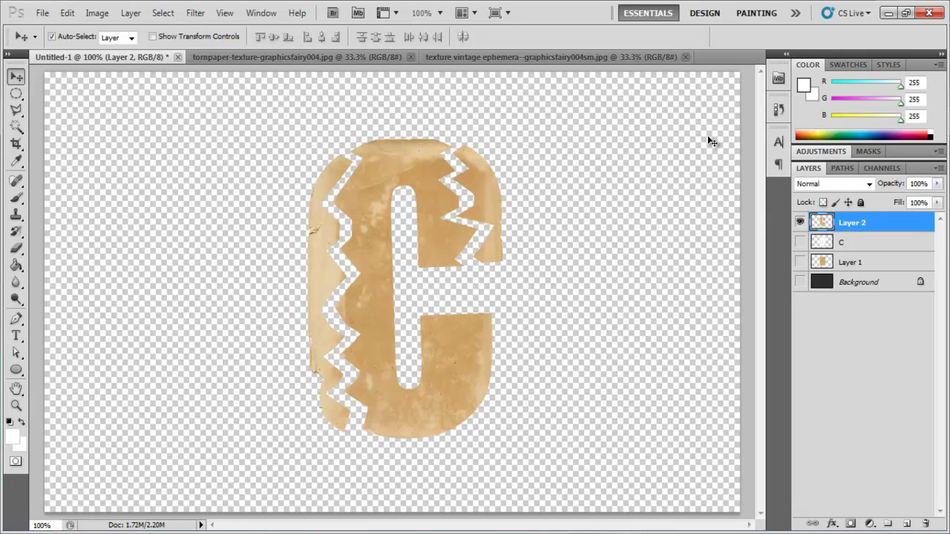
left_click(800, 282)
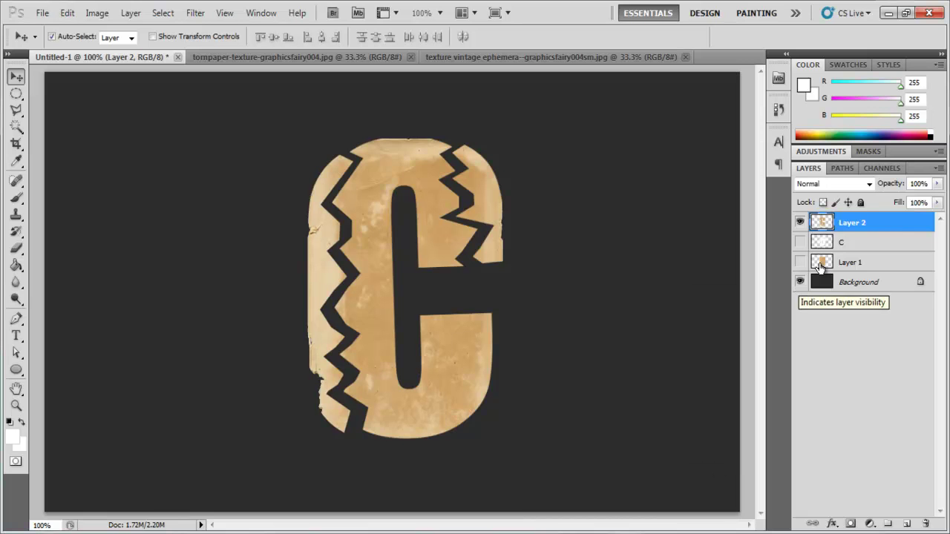
Step: Duplicate the textured C, set the copy to Multiply, and duplicate it once more
key("ctrl+j")
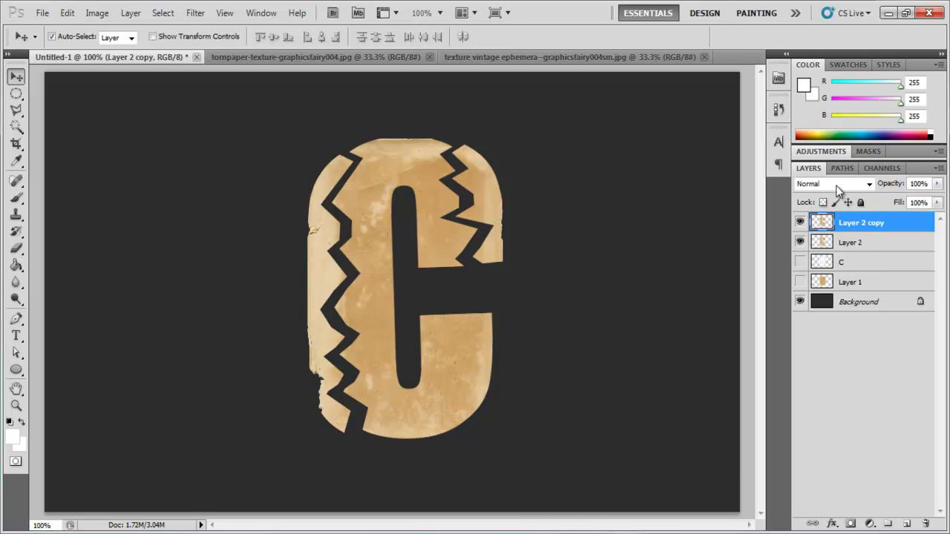
left_click(838, 185)
left_click(813, 54)
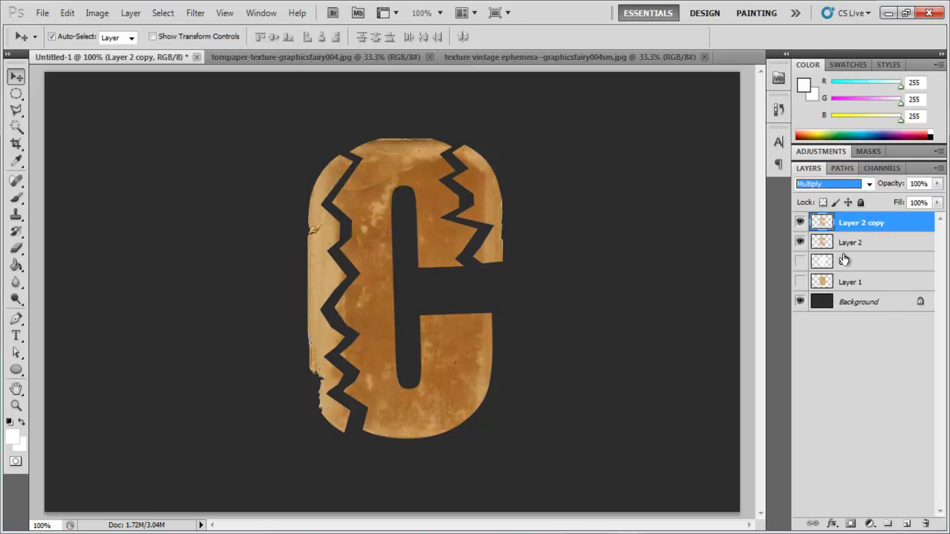
key("ctrl+j")
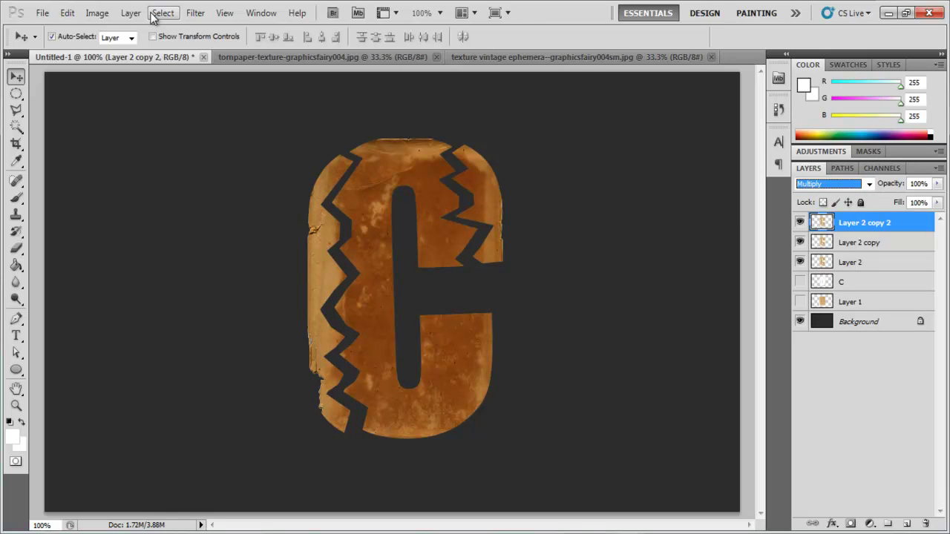
Step: Contract the C selection by 8 px, delete its inside, deselect, and duplicate the outline layer
left_click(822, 223, "ctrl")
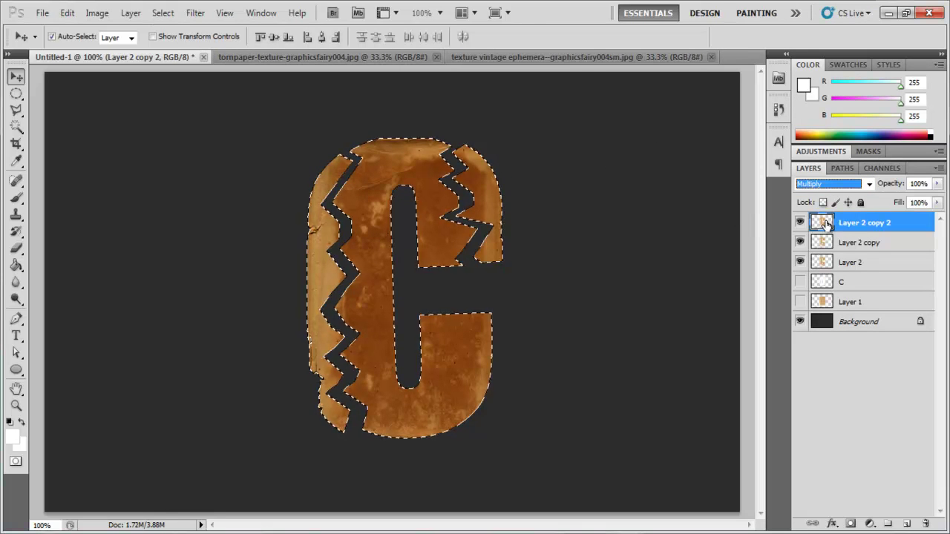
left_click(163, 14)
mouse_move(245, 178)
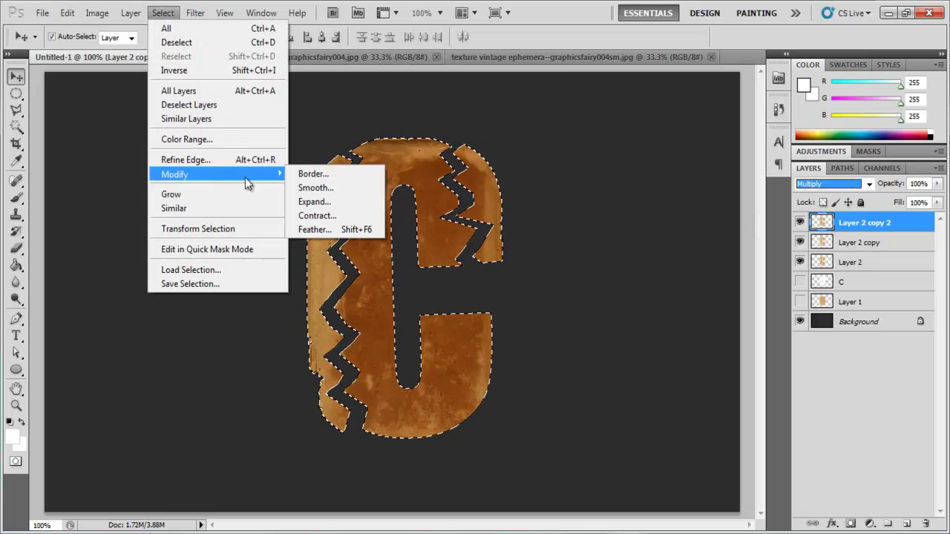
left_click(313, 215)
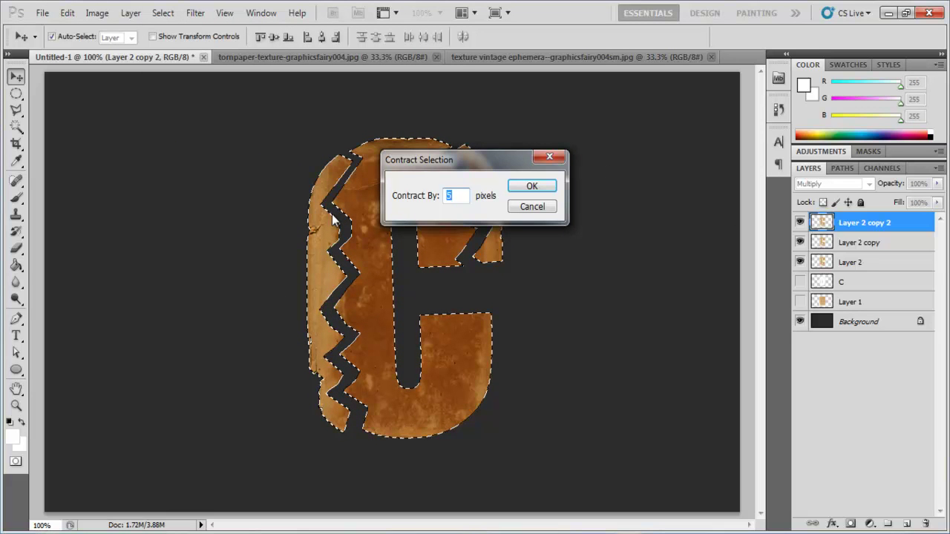
type("8")
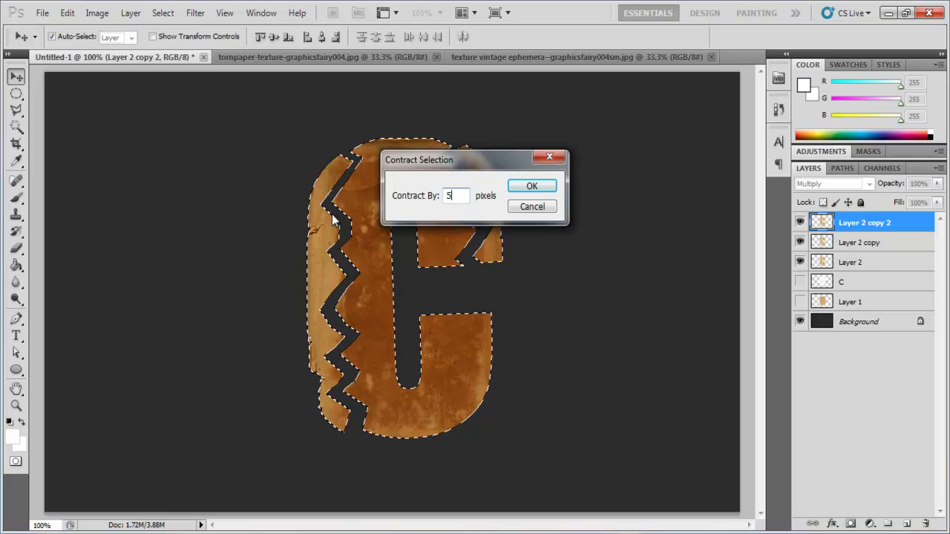
key("Return")
key("Delete")
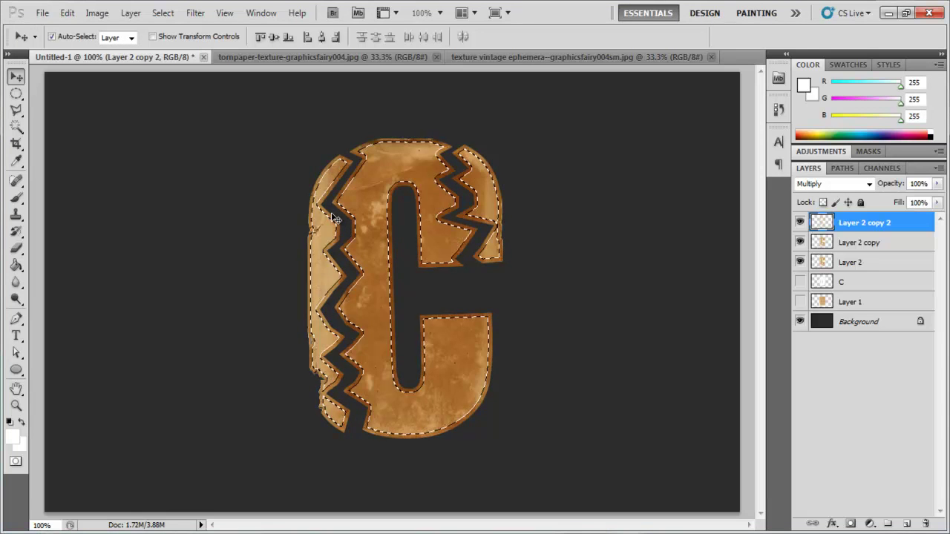
key("ctrl+d")
key("ctrl+j")
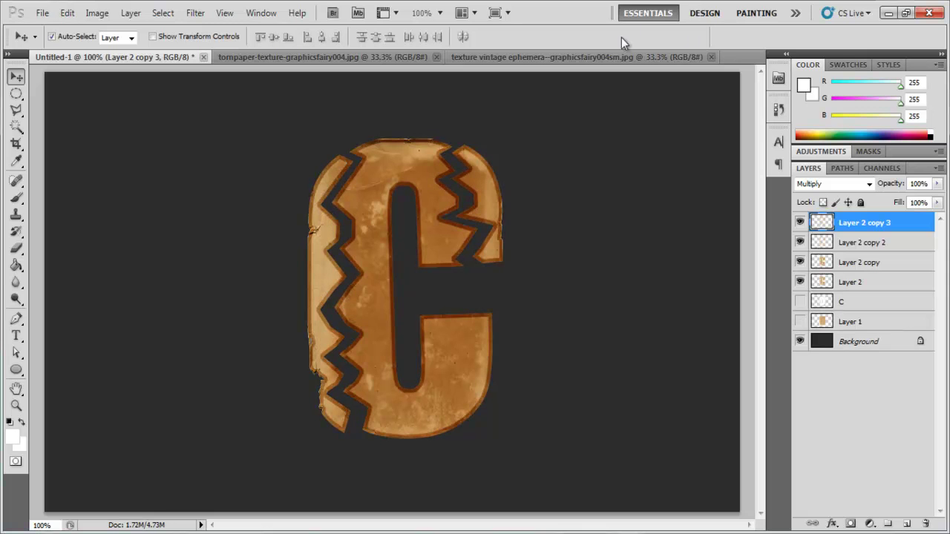
Step: Bring the vintage ephemera paper into the letter document, just above the Background
left_click(581, 56)
left_click_drag(374, 219, 375, 195)
left_click_drag(853, 223, 854, 351)
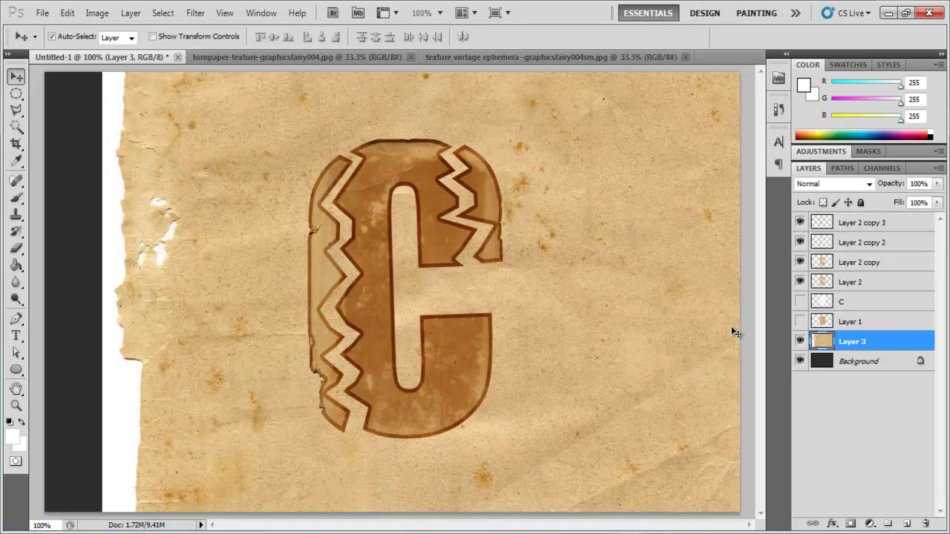
Step: Scale Layer 3's vintage paper down to about 27.71% so it covers the C
key("ctrl+t")
key("ctrl+minus")
key("ctrl+minus")
key("ctrl+minus")
key("ctrl+minus")
left_click_drag(498, 466, 421, 343)
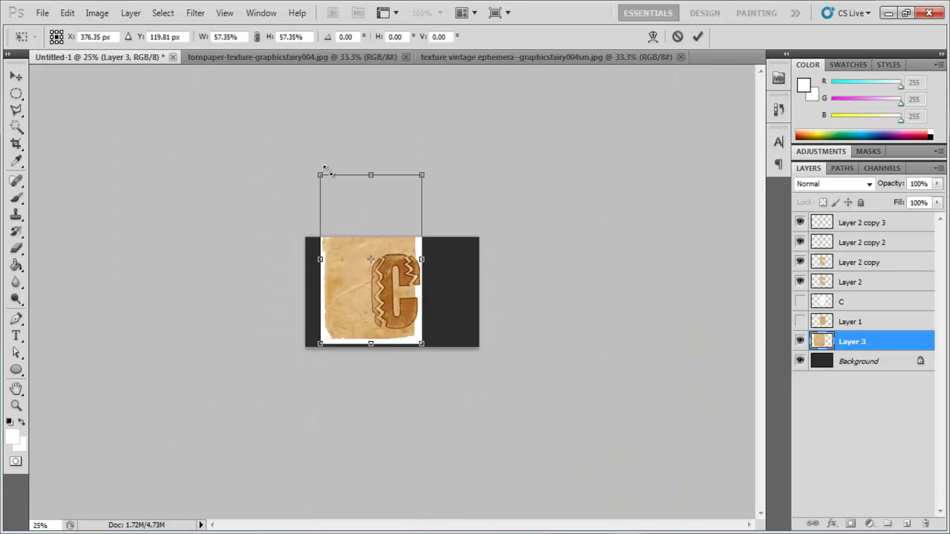
left_click_drag(325, 169, 376, 480)
key("ctrl+plus")
key("ctrl+plus")
key("ctrl+plus")
key("ctrl+plus")
left_click_drag(272, 508, 310, 455)
left_click_drag(366, 382, 388, 383)
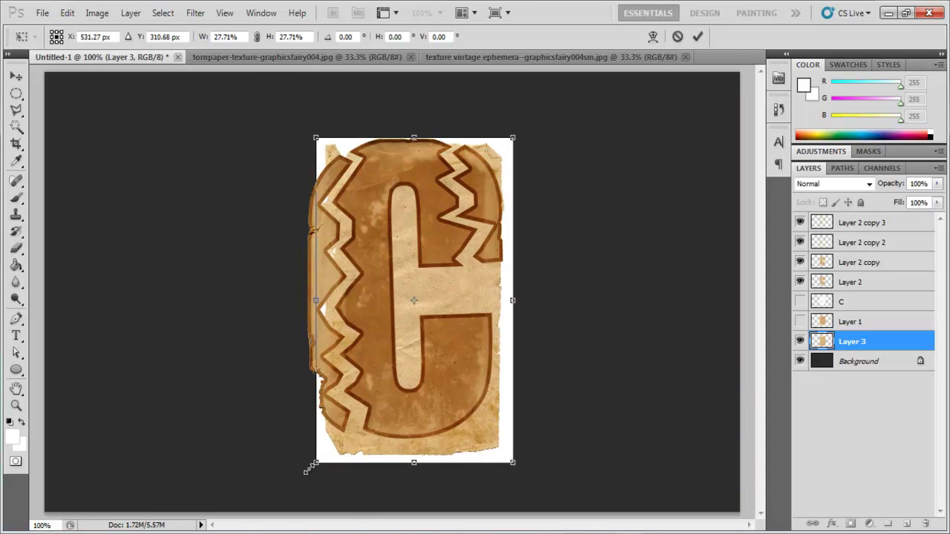
left_click_drag(308, 468, 273, 490)
left_click_drag(364, 461, 362, 440)
key("Return")
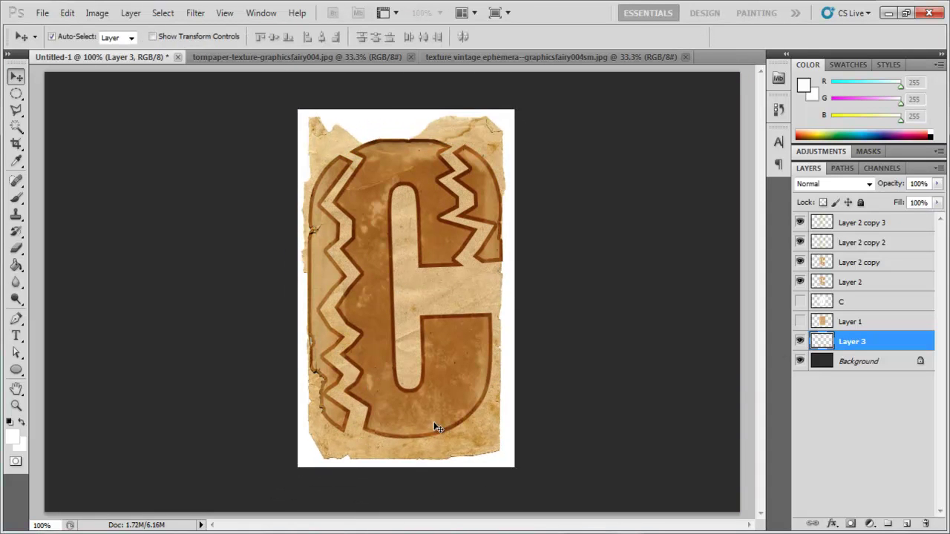
Step: Copy the C-shaped area of paper to Layer 4 and move it to the top
left_click(822, 301, "ctrl")
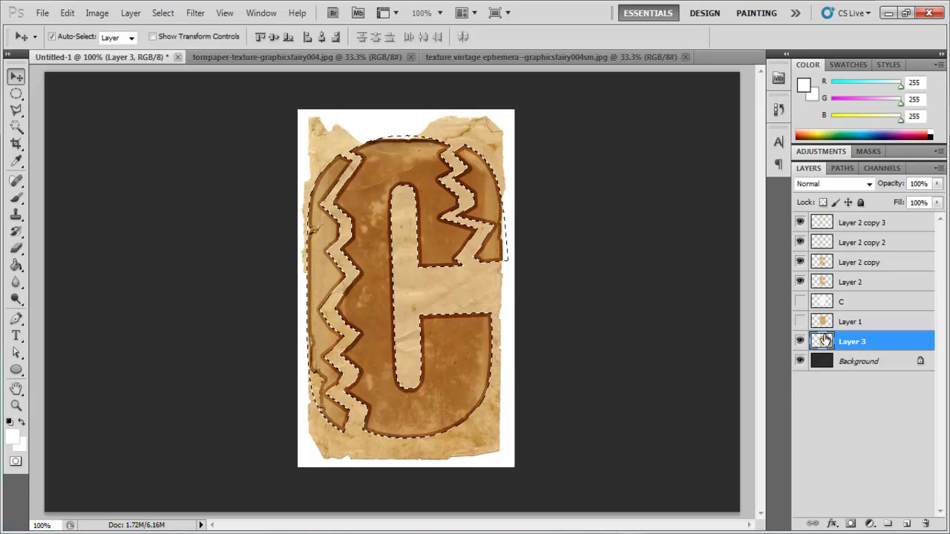
key("ctrl+j")
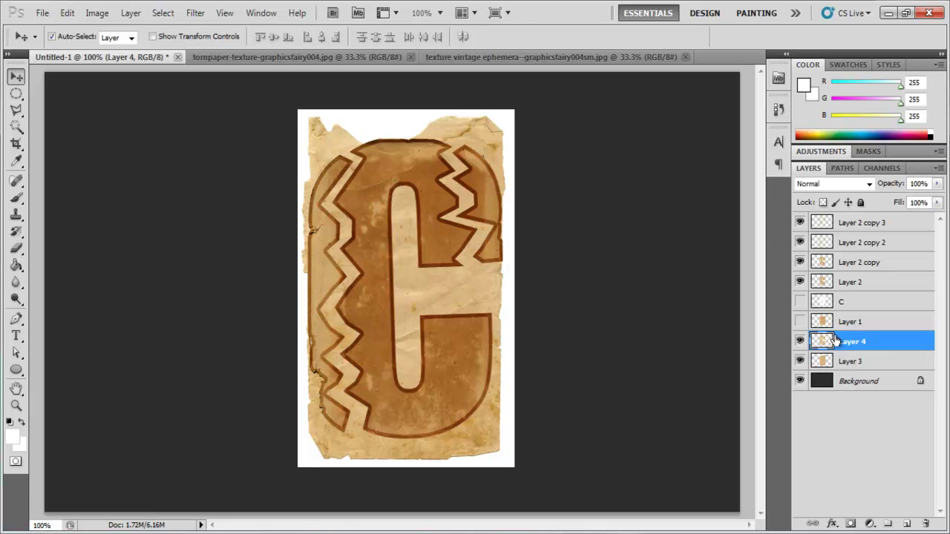
left_click_drag(835, 341, 837, 221)
Step: Hide the full paper Layer 3 and set Layer 4 to Difference blending
left_click(800, 360)
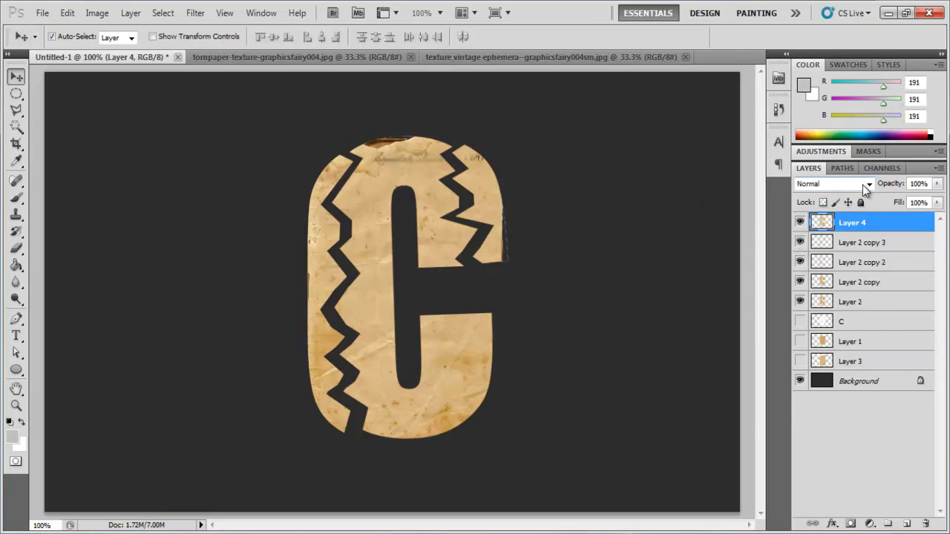
left_click(864, 184)
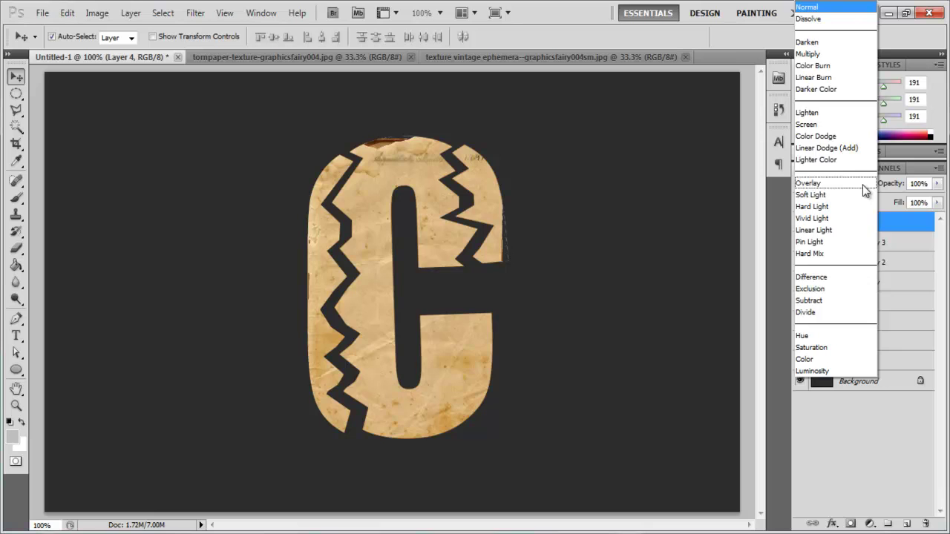
left_click(815, 277)
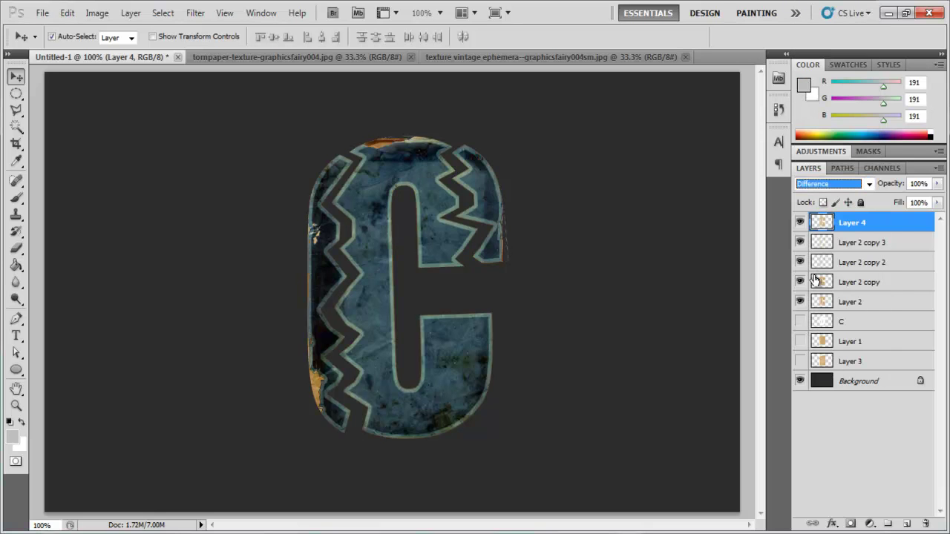
left_click(849, 288)
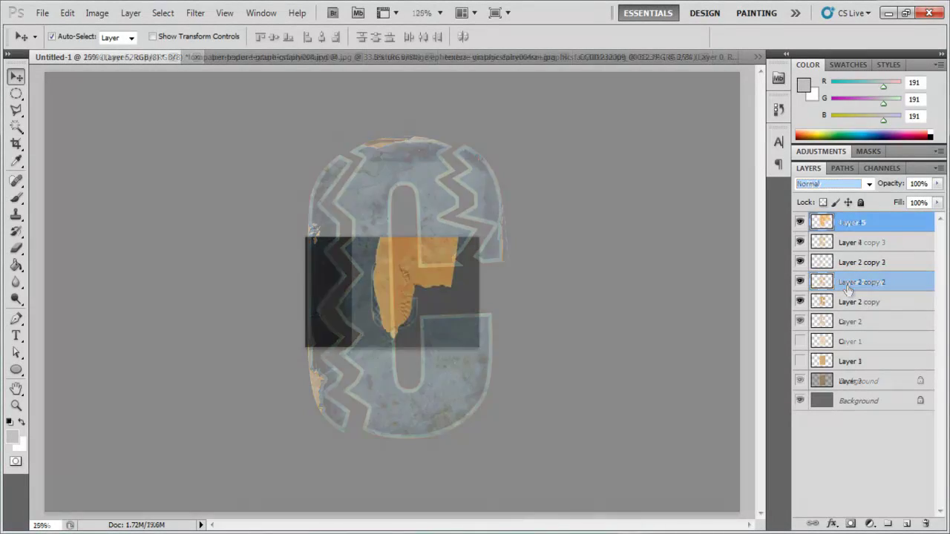
Step: View at full size and set the torn paper Layer 5 to Overlay
key("ctrl+plus")
key("ctrl+plus")
key("ctrl+plus")
key("ctrl+plus")
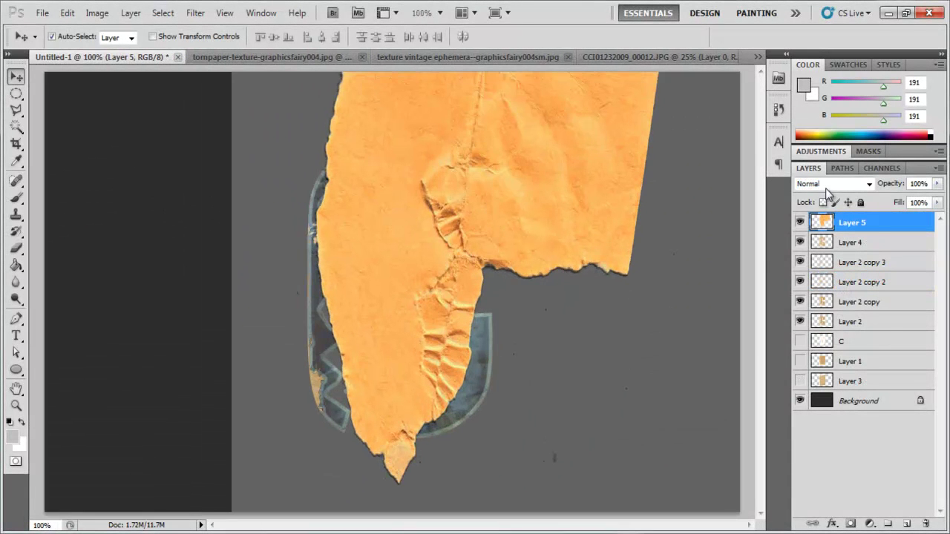
left_click(830, 185)
left_click(831, 187)
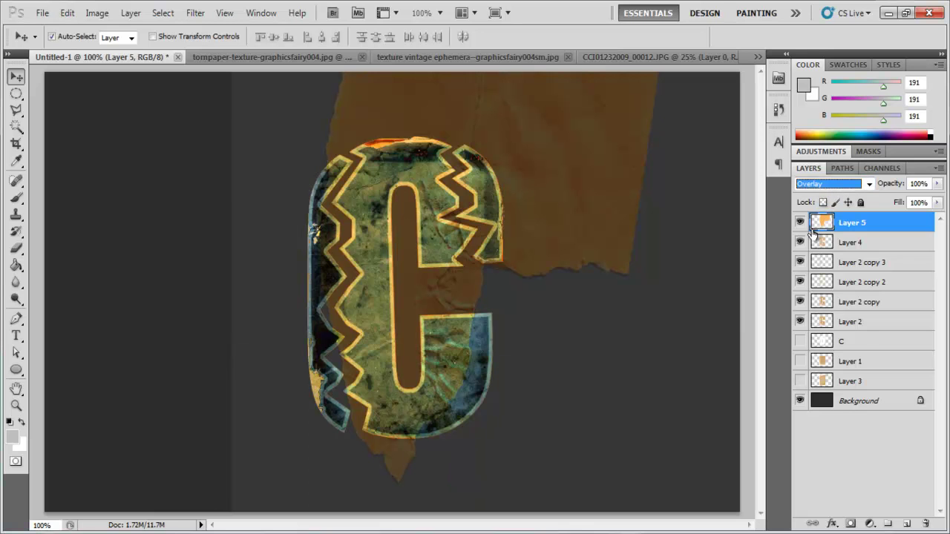
Step: Copy the C-shaped torn paper to Layer 6 in Overlay, hiding Layer 5
left_click(824, 341, "ctrl")
key("ctrl+j")
left_click(800, 242)
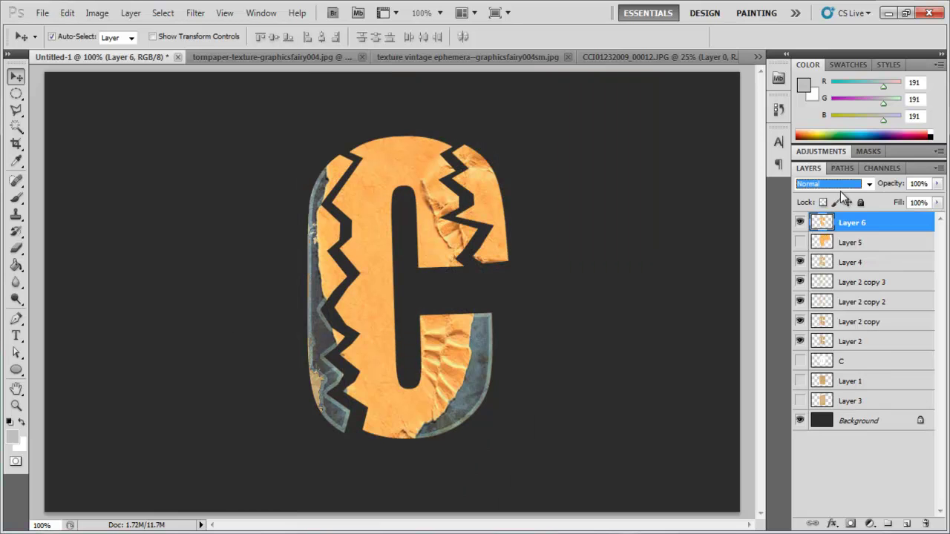
left_click(831, 184)
left_click(822, 185)
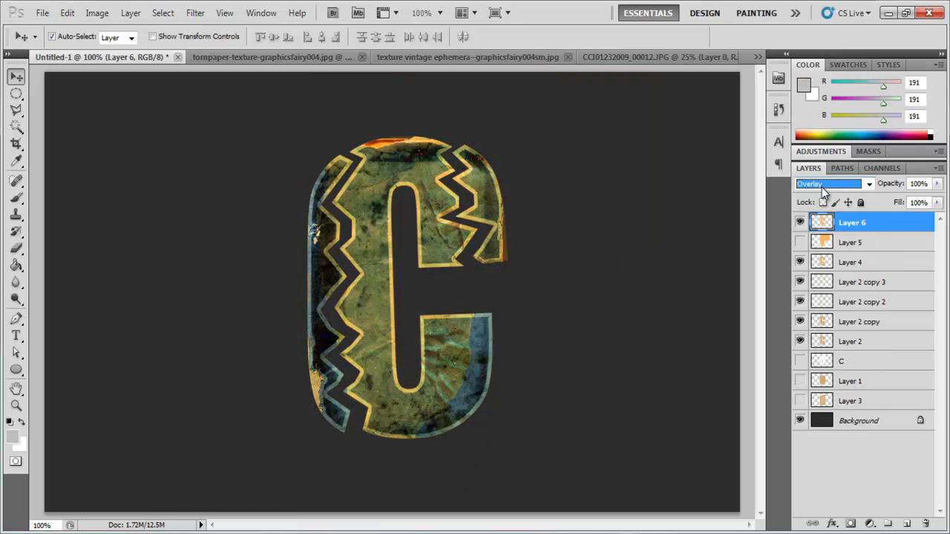
Step: Duplicate Layer 6 and set the copy to Luminosity blending
key("ctrl+j")
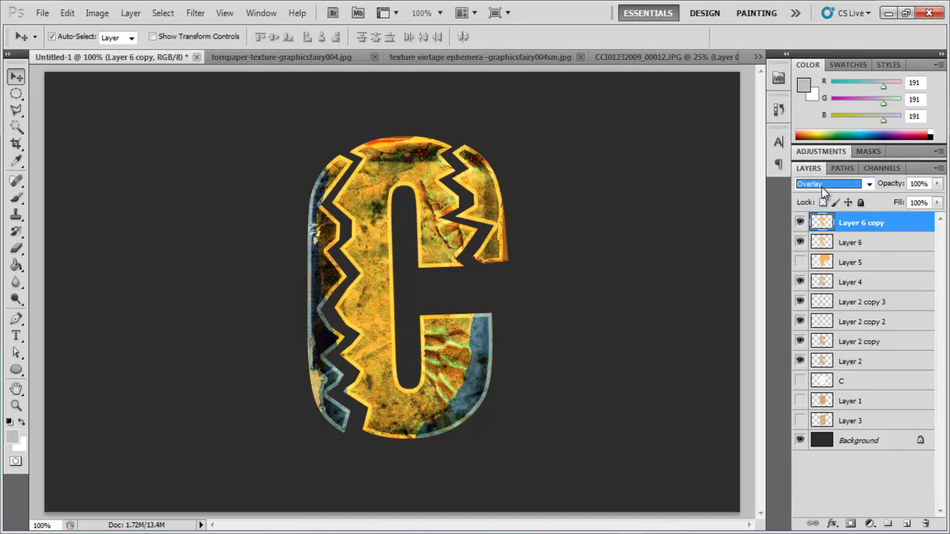
left_click(825, 185)
left_click(817, 371)
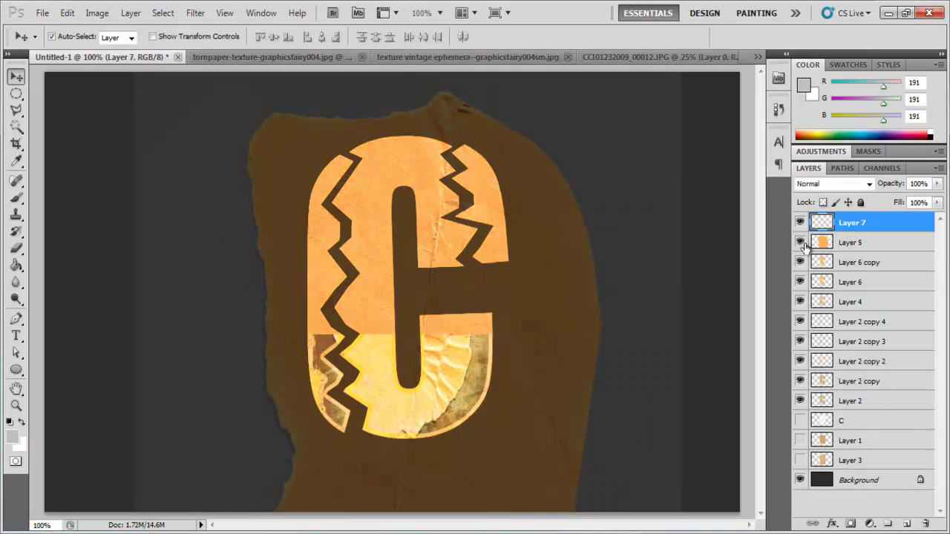
Step: Hide the full torn paper Layer 5 and set Layer 7 to Overlay blending
left_click(800, 242)
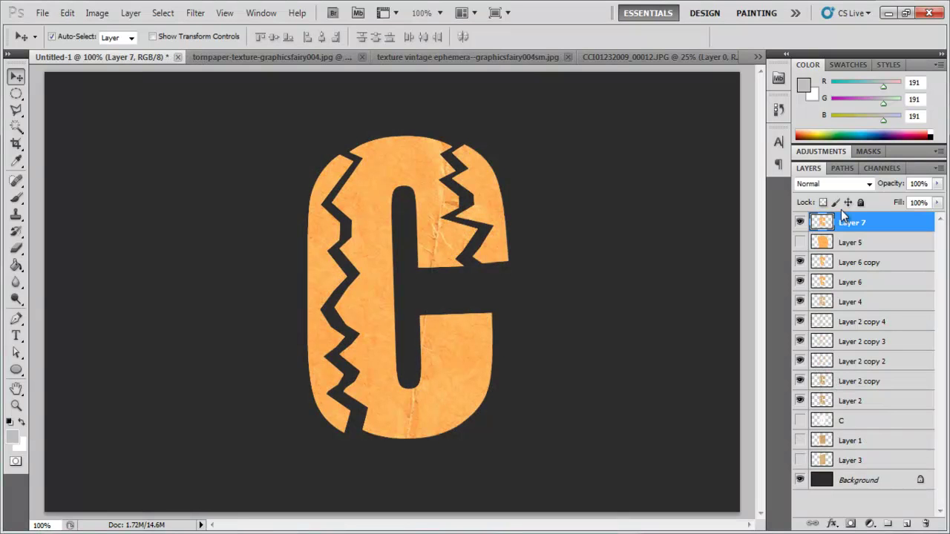
left_click(842, 185)
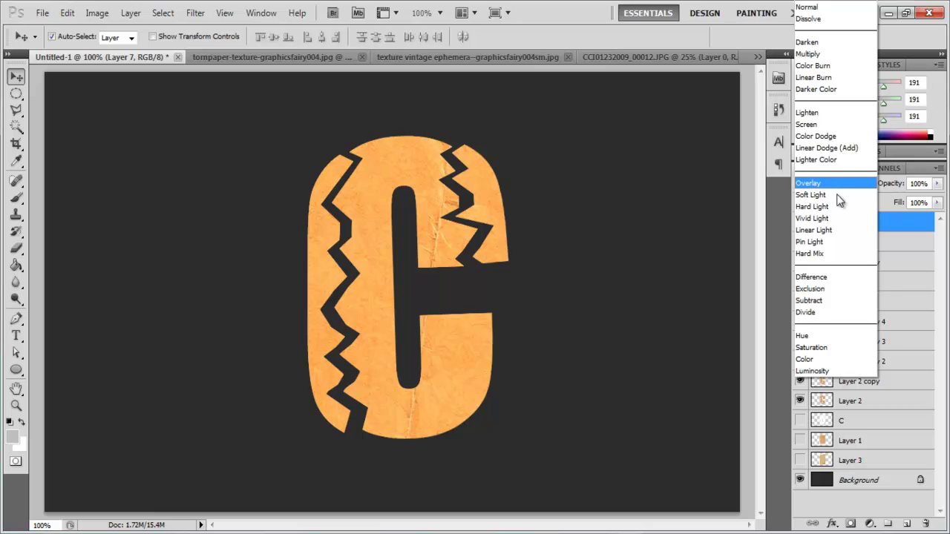
left_click(842, 185)
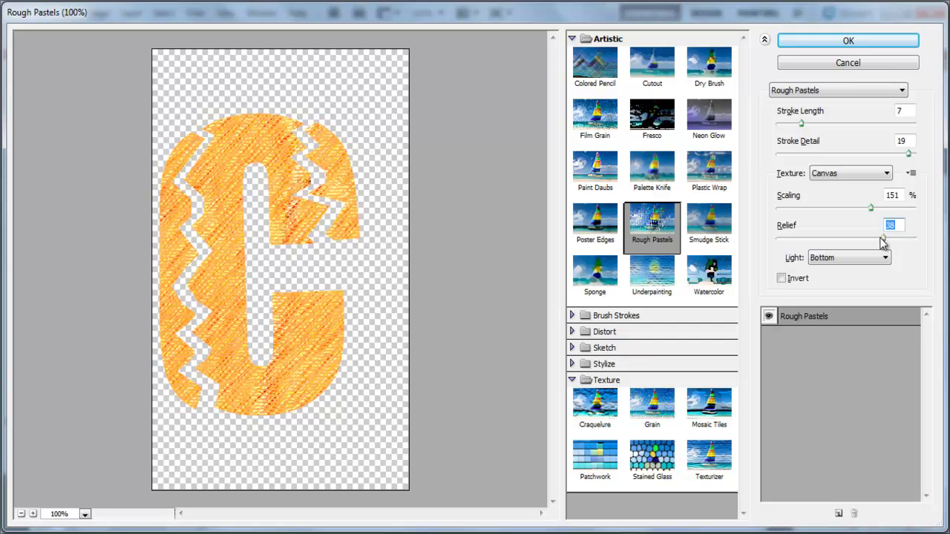
Step: Apply Rough Pastels to the top paper layer, then set Hue/Saturation to saturation -100 and lightness -70
left_click(848, 41)
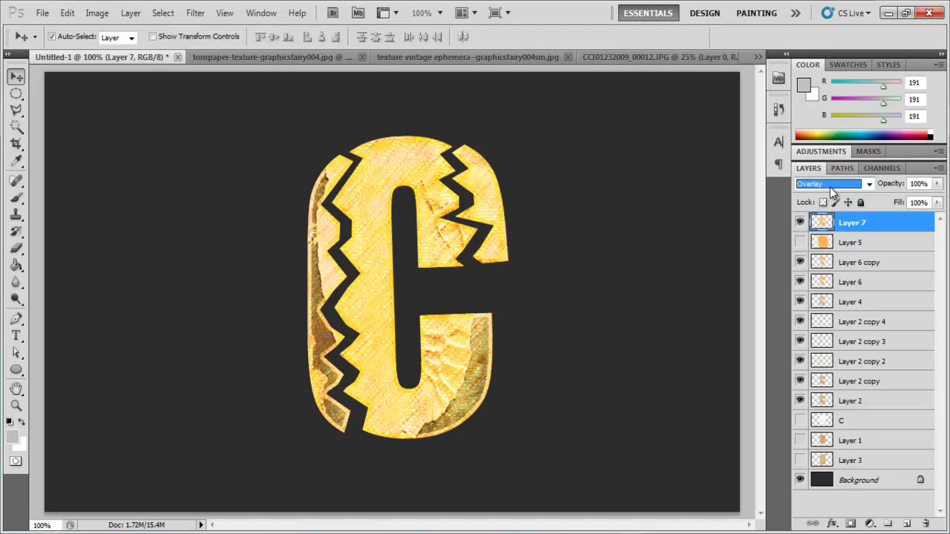
key("ctrl+u")
left_click_drag(686, 240, 606, 244)
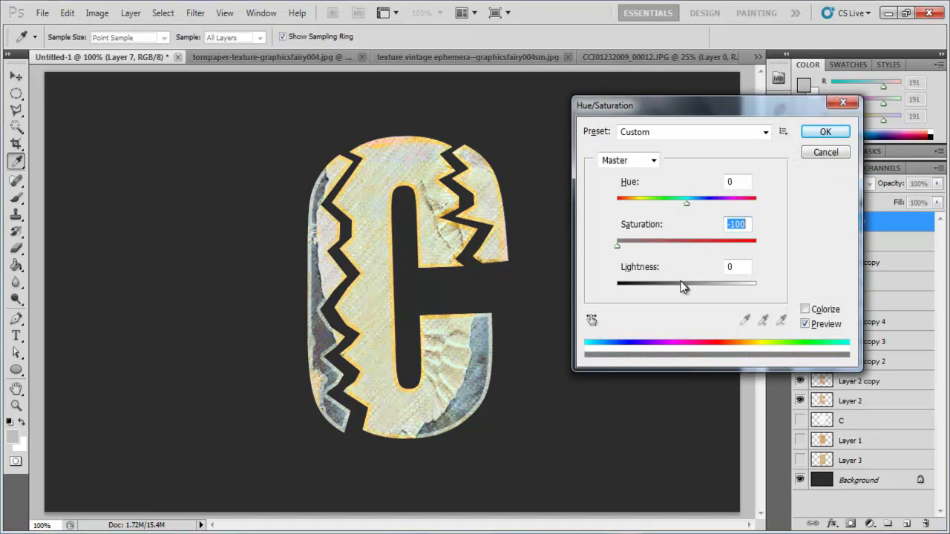
left_click_drag(680, 285, 638, 289)
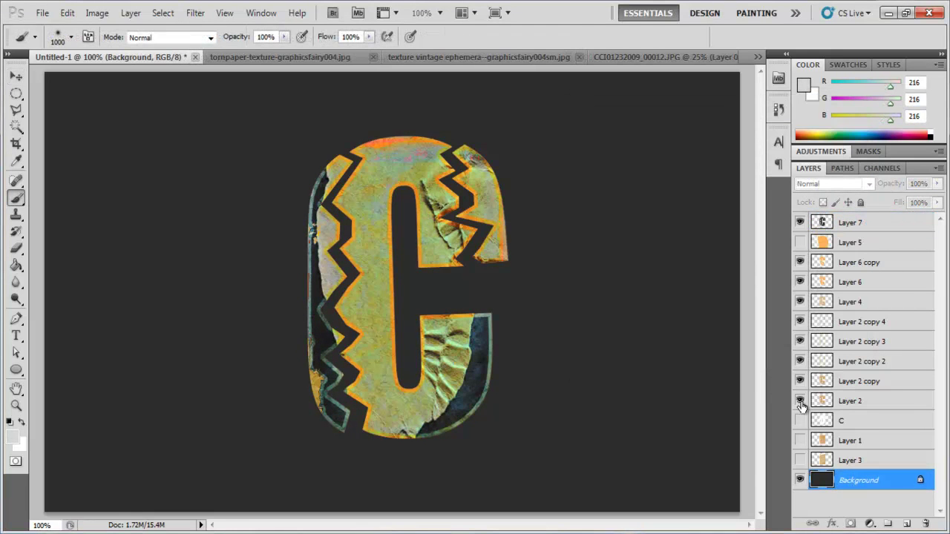
Step: Give Layer 2 a Multiply drop shadow: 75% opacity, 10 px distance, 50% spread, 20 px size
left_click(845, 404)
double_click(876, 403)
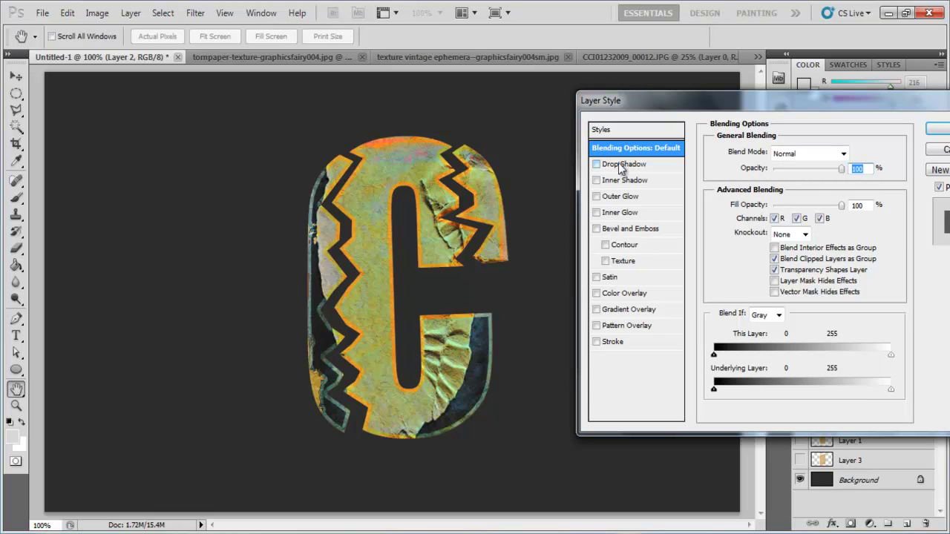
left_click(622, 167)
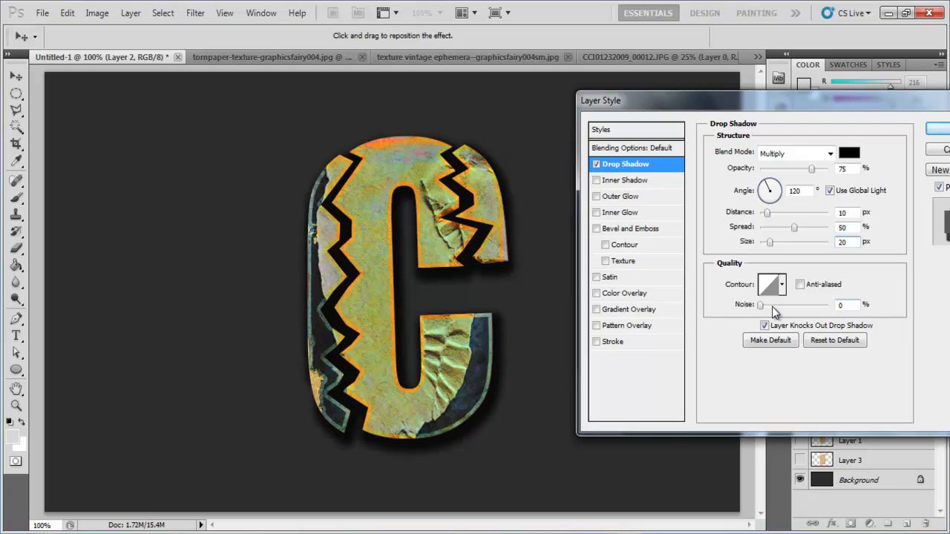
key("Return")
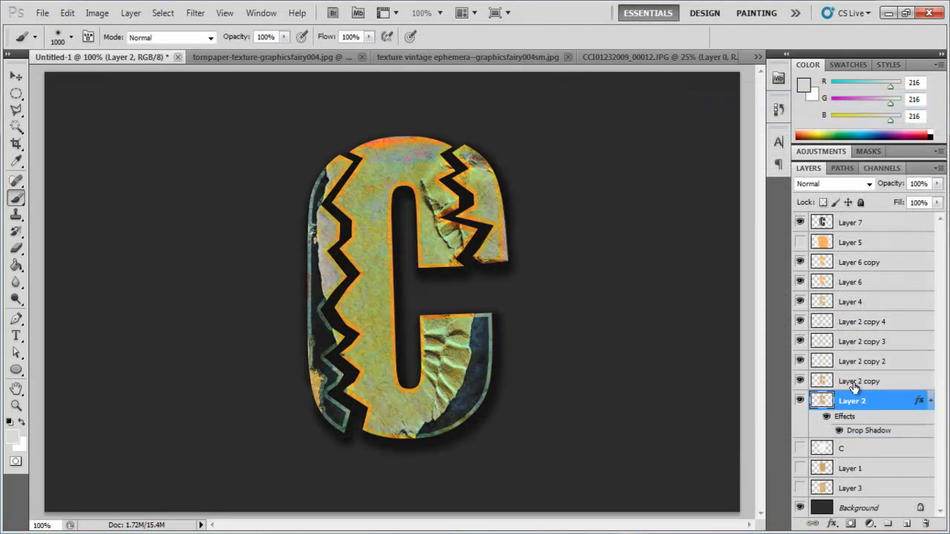